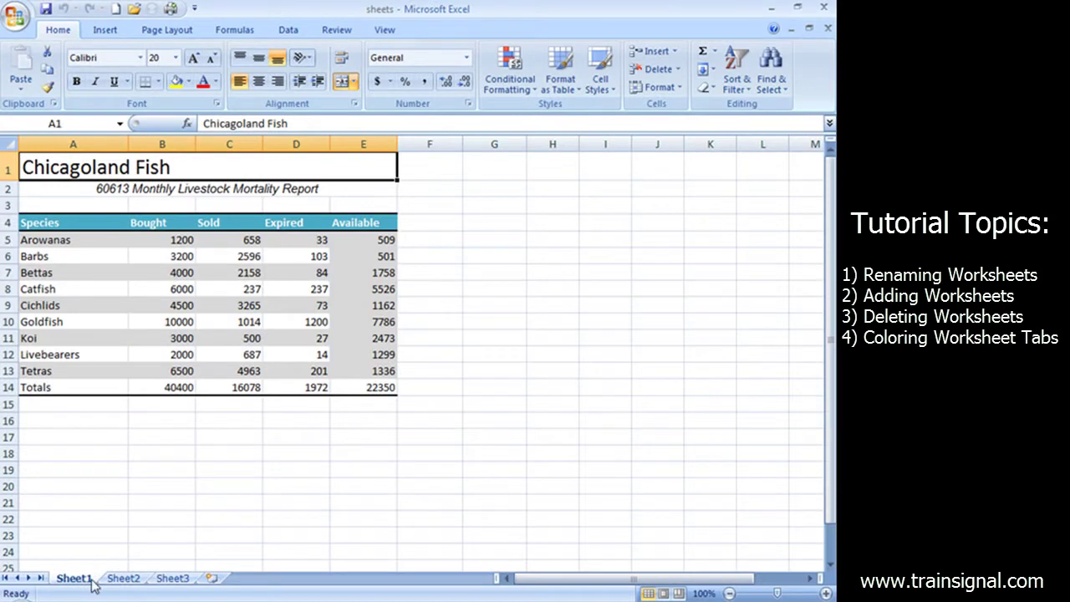
- Look through the Sheet2 and Sheet3 data, then return to the livestock mortality report on Sheet1
click(123, 583)
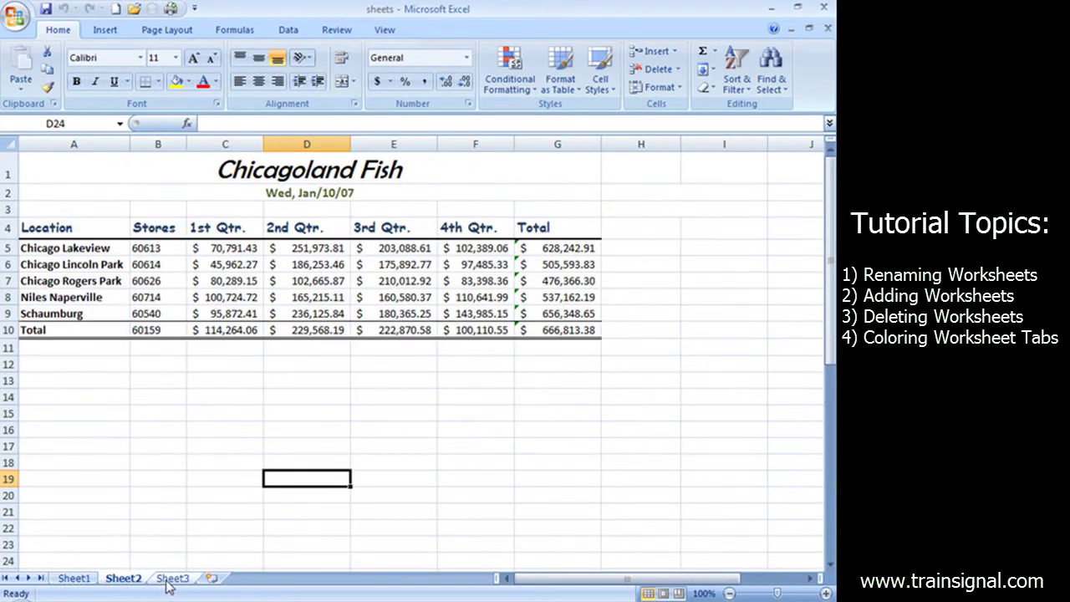
click(169, 581)
click(123, 581)
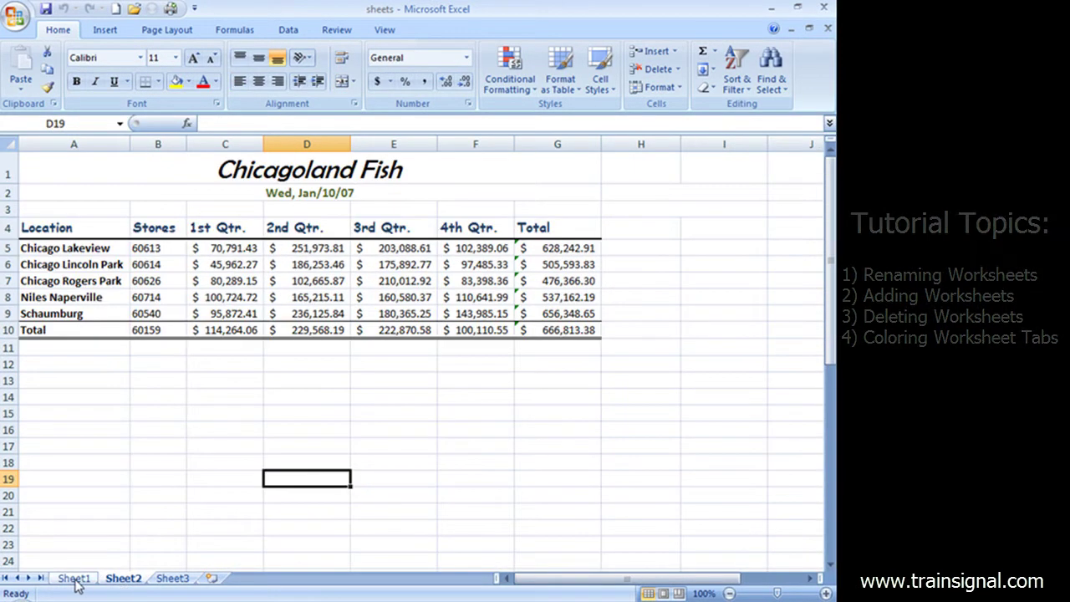
click(75, 581)
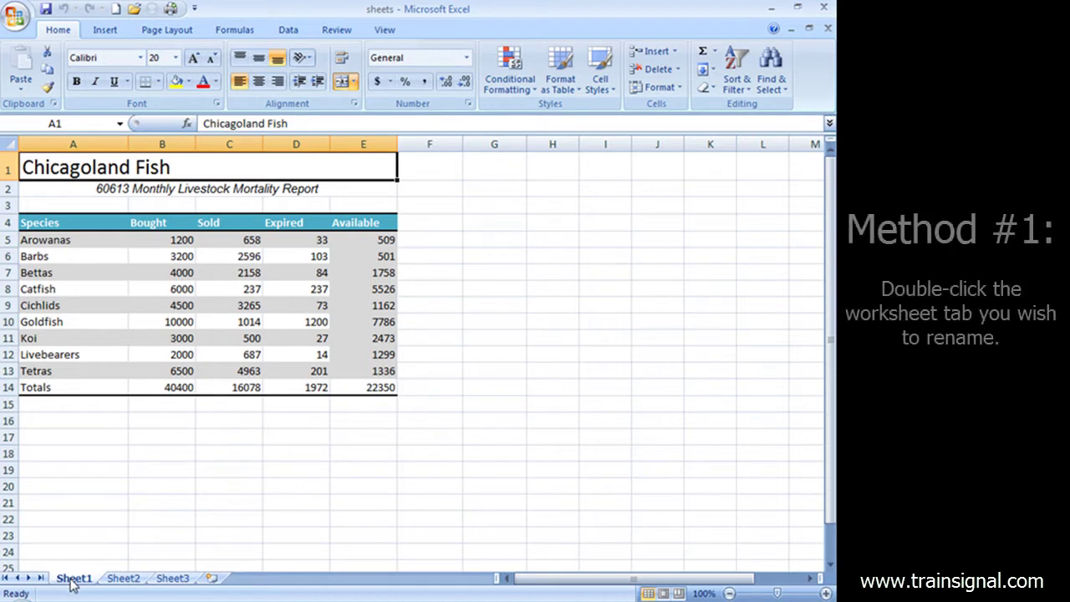
- Rename the Sheet1 tab to 'Livestock'
double_click(73, 578)
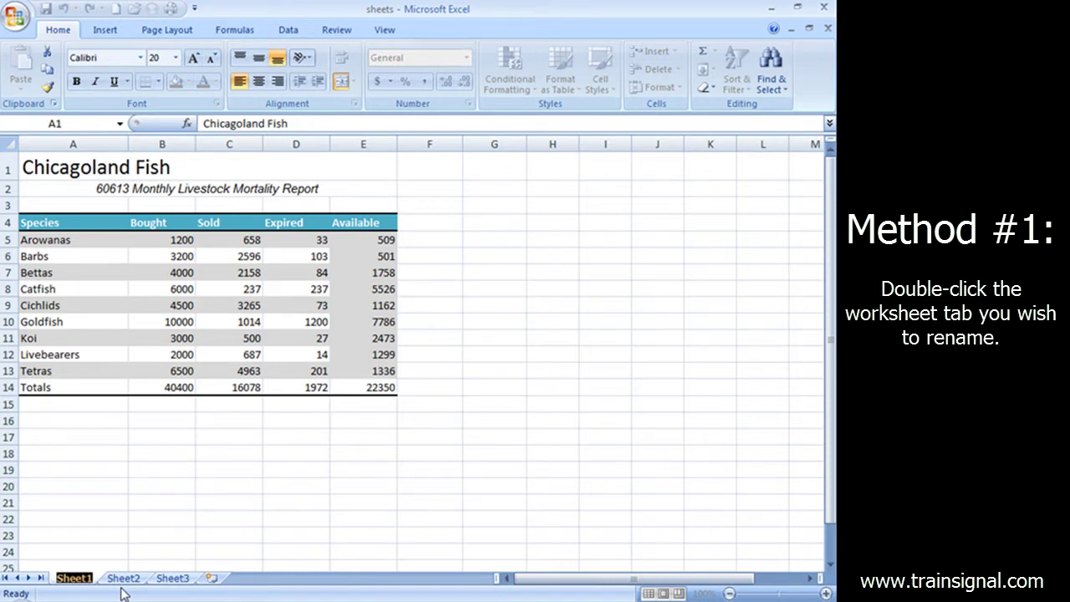
text(Live)
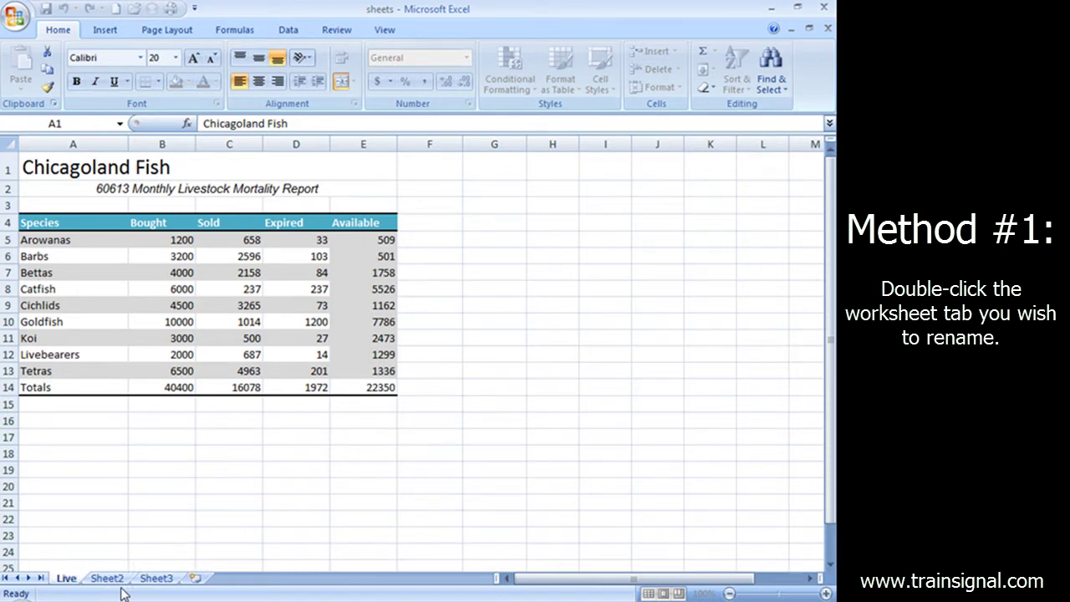
text(st)
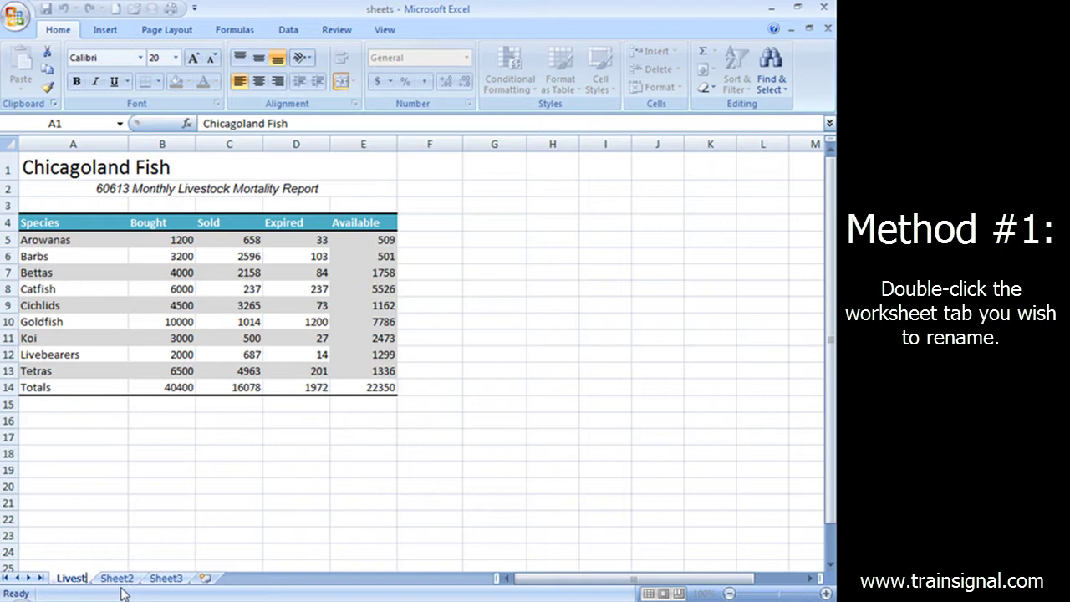
text(ock)
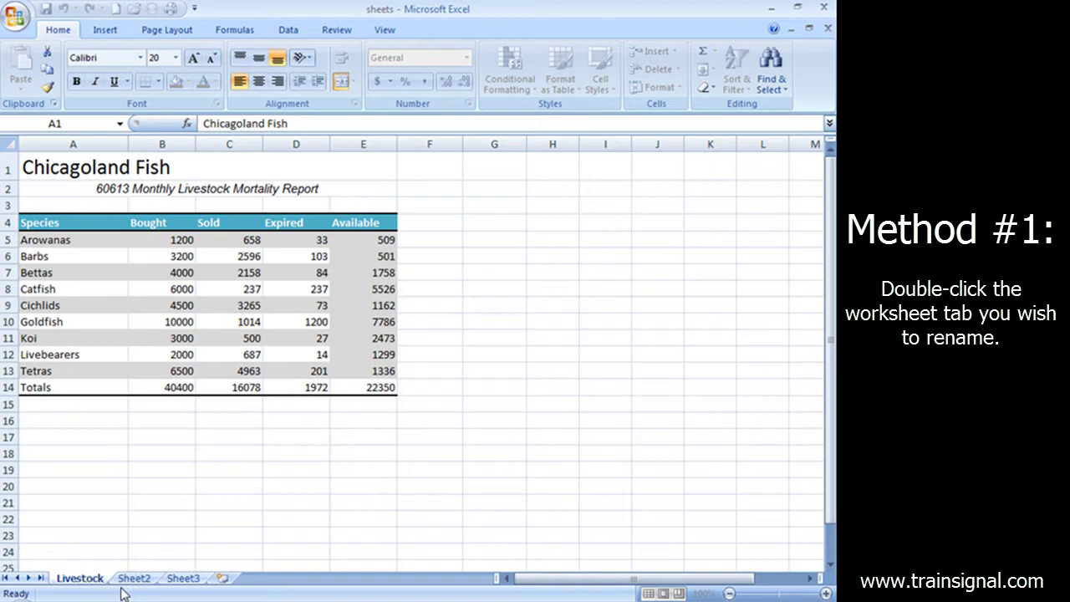
key(Return)
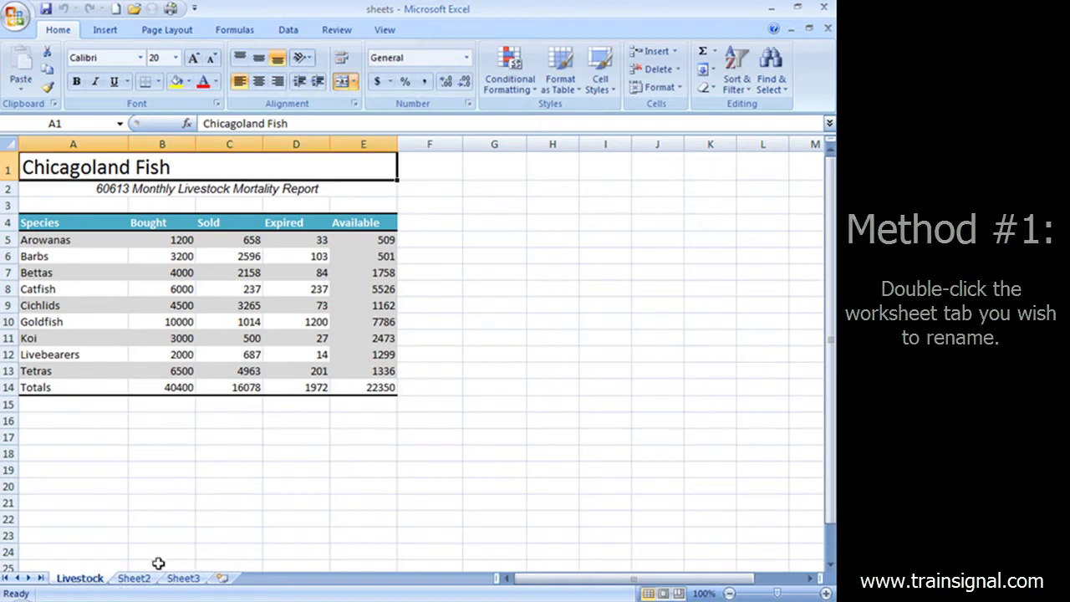
- Rename Sheet2 to 'Sales Totals' through the tab's Rename option, then move on to Sheet3
click(135, 579)
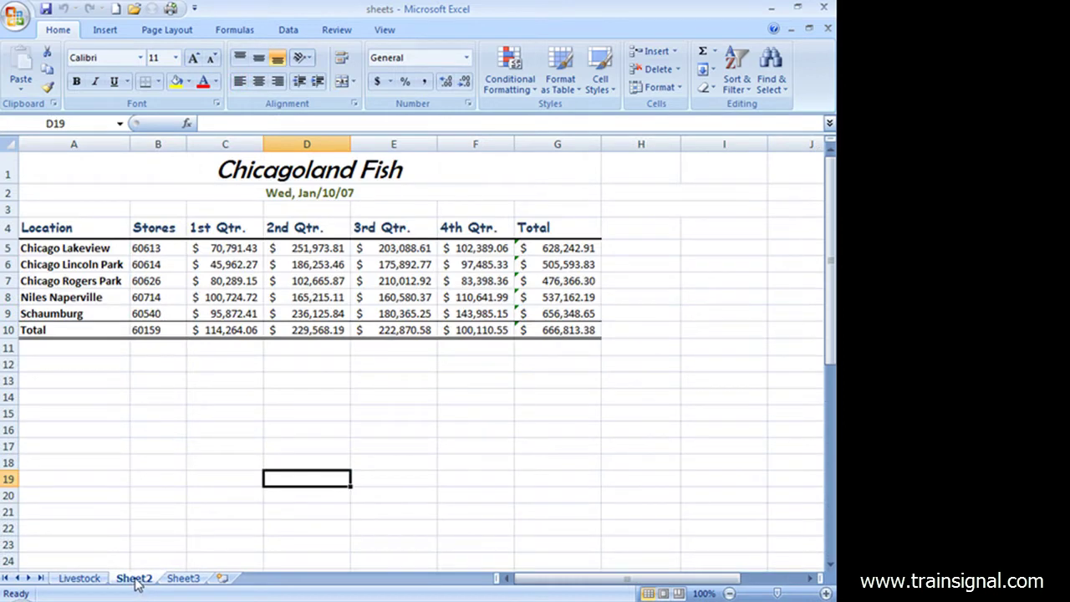
right_click(137, 582)
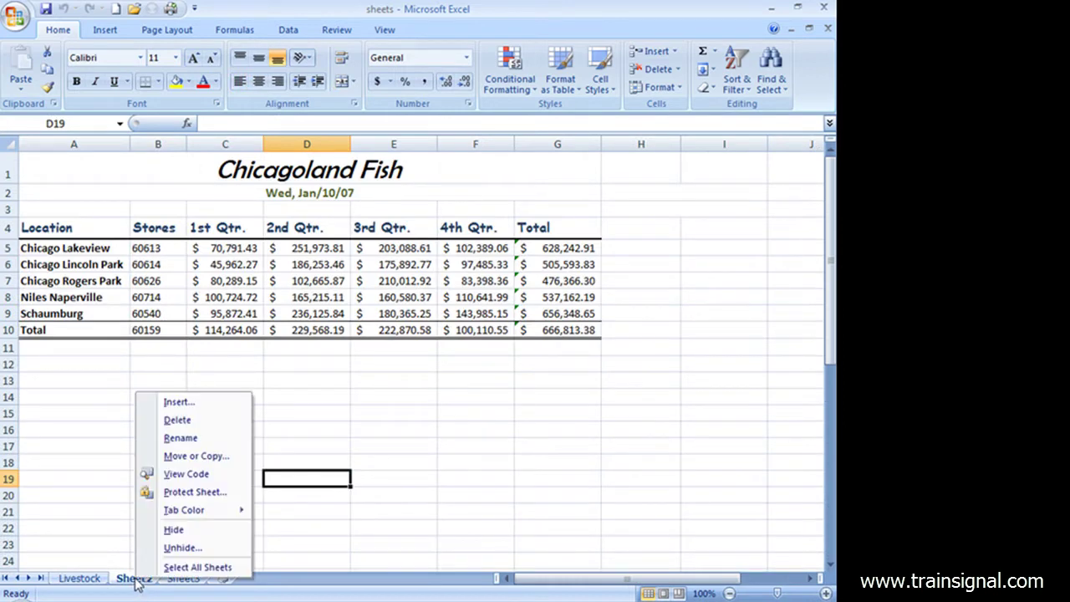
click(220, 437)
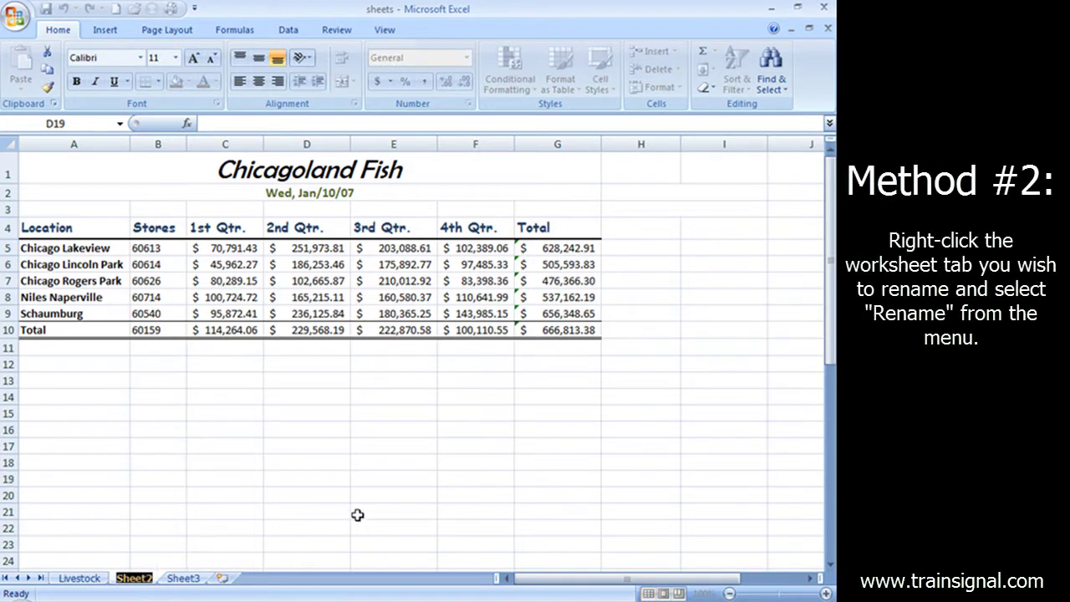
text(Sale)
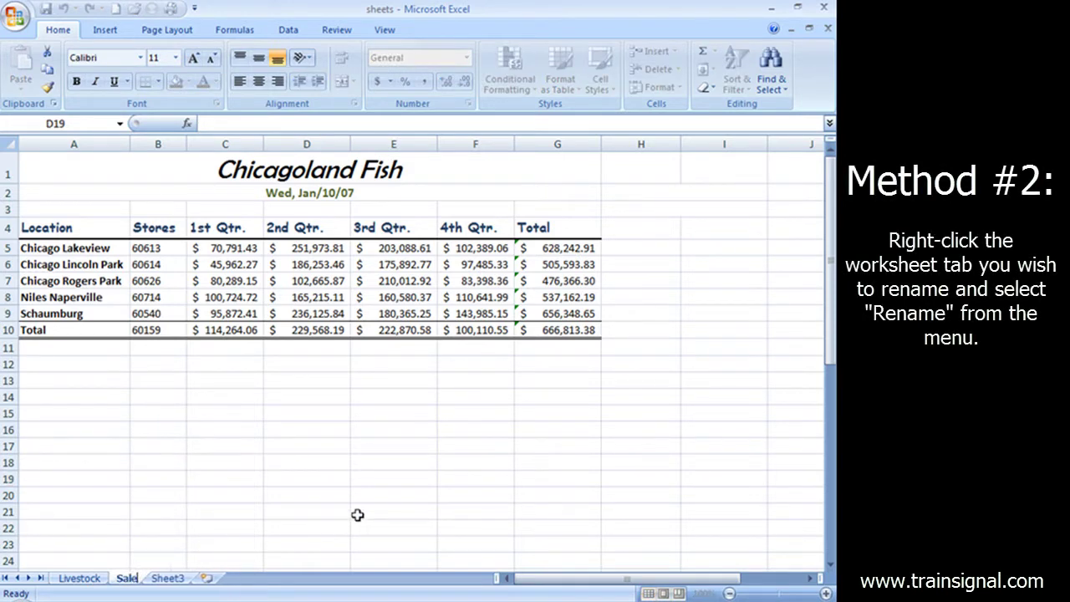
text(s Tot)
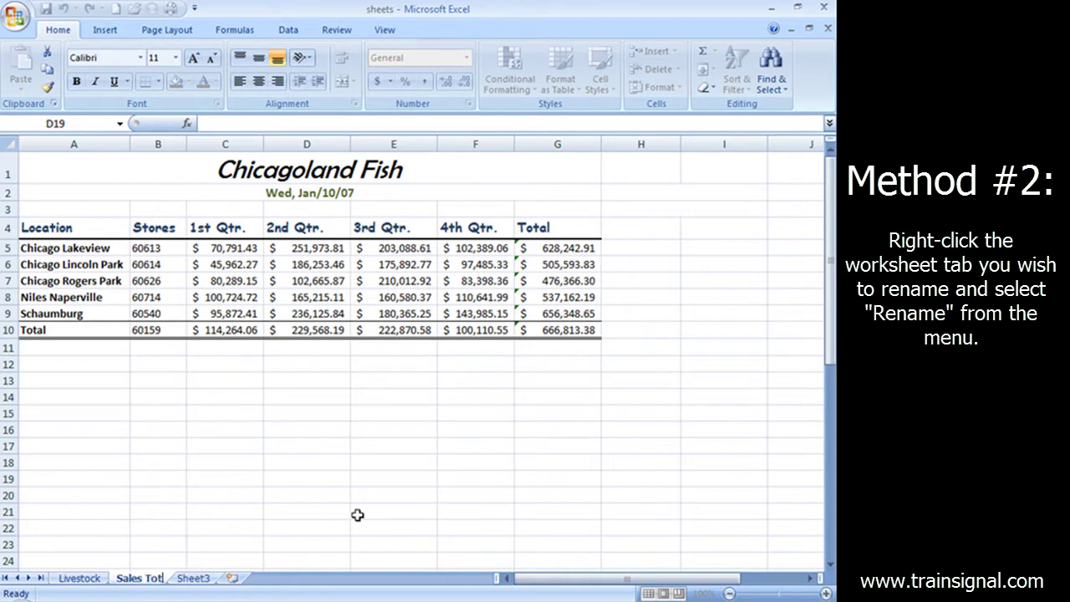
text(als)
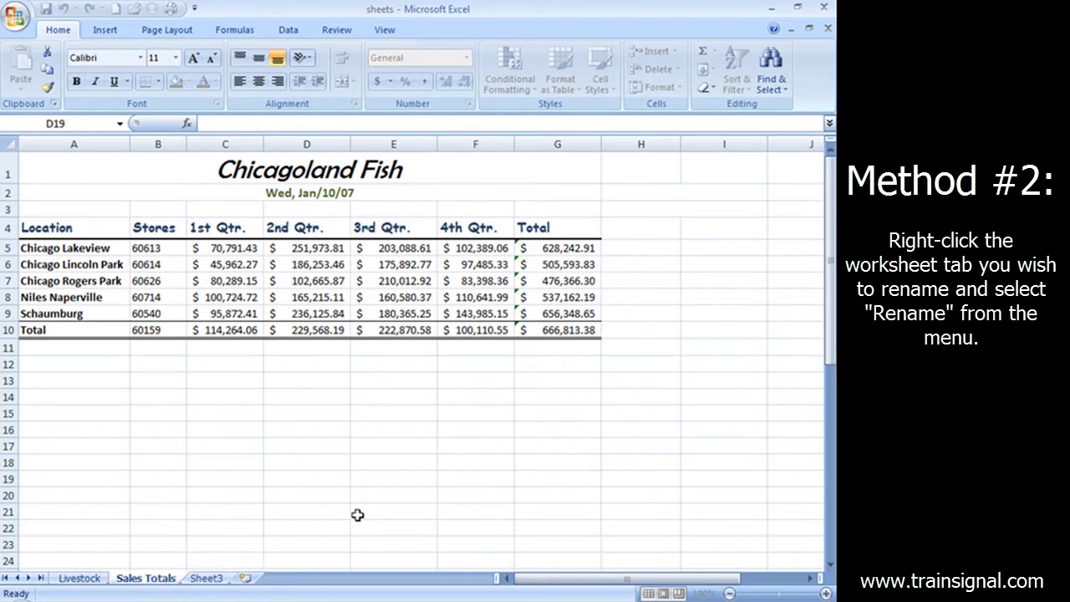
key(Return)
key(ctrl+Page_Down)
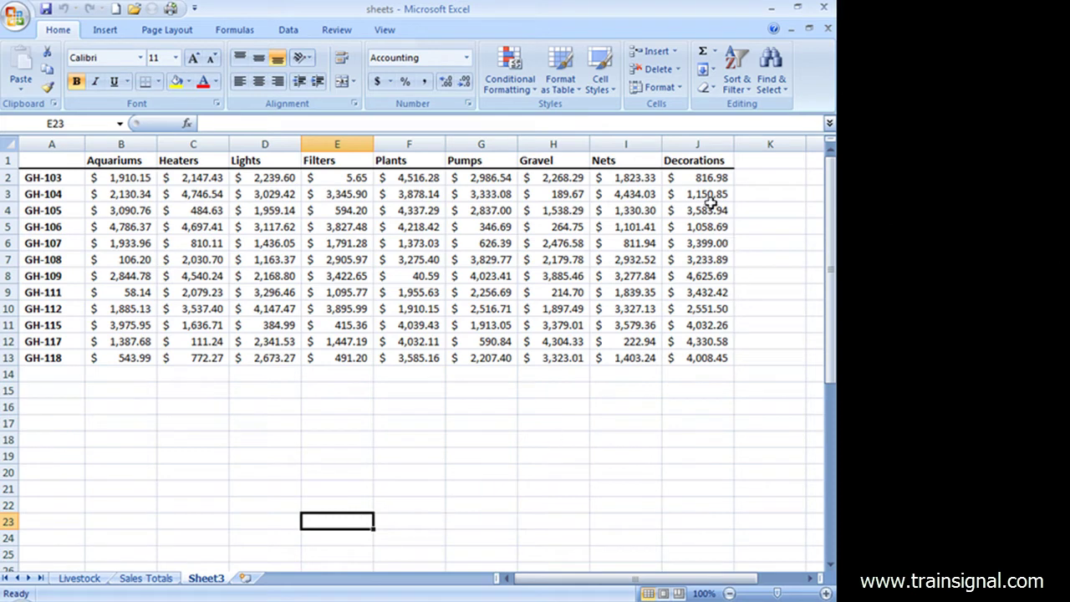
- Rename Sheet3 to 'Item Sales' using Home > Format > Rename Sheet
click(681, 91)
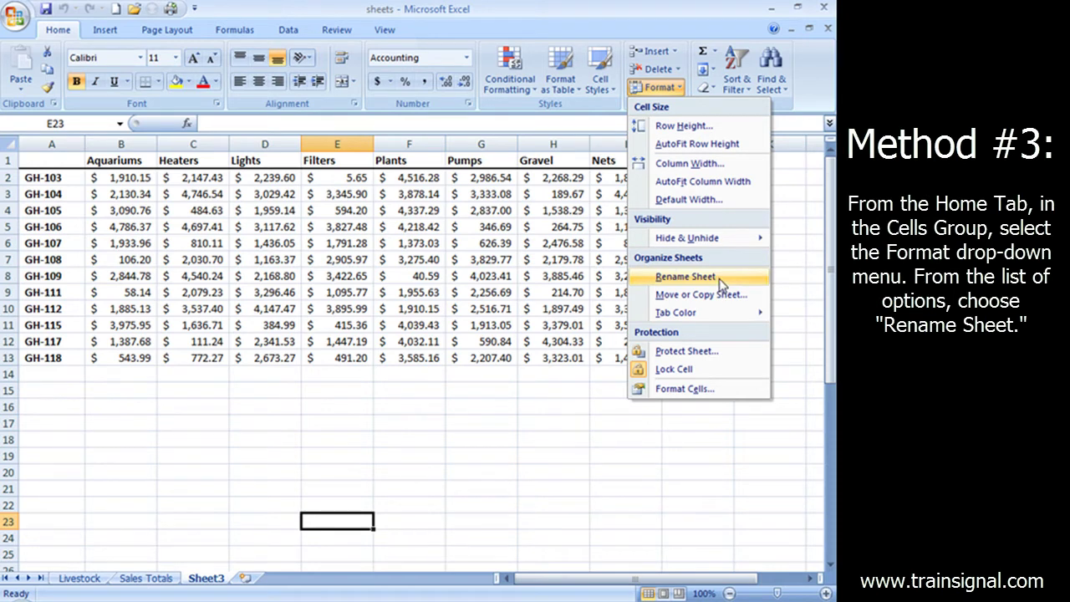
click(685, 277)
text(I)
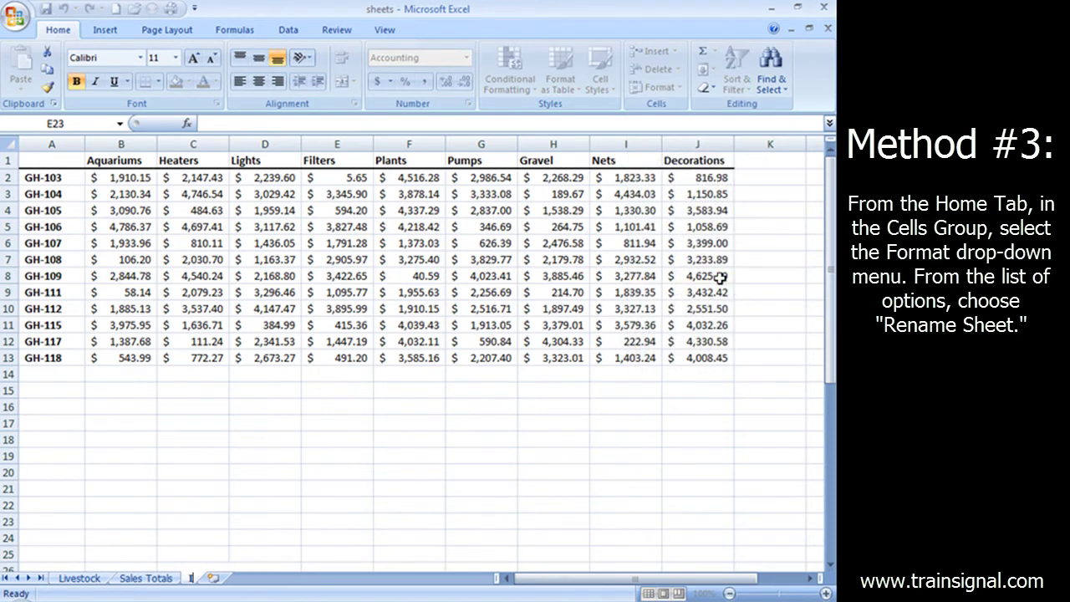
text(tem Sales)
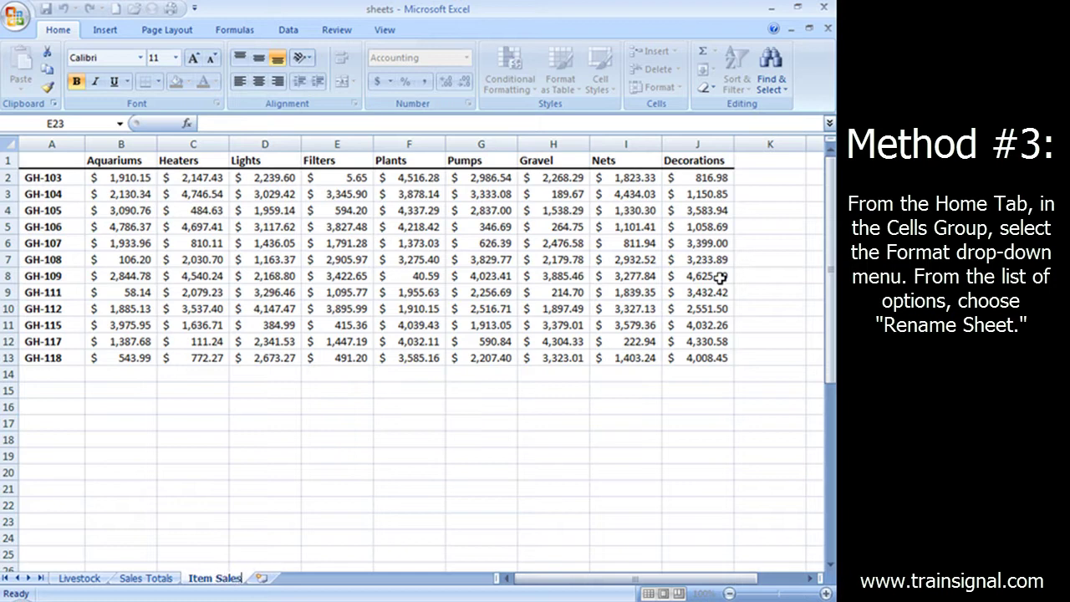
key(Return)
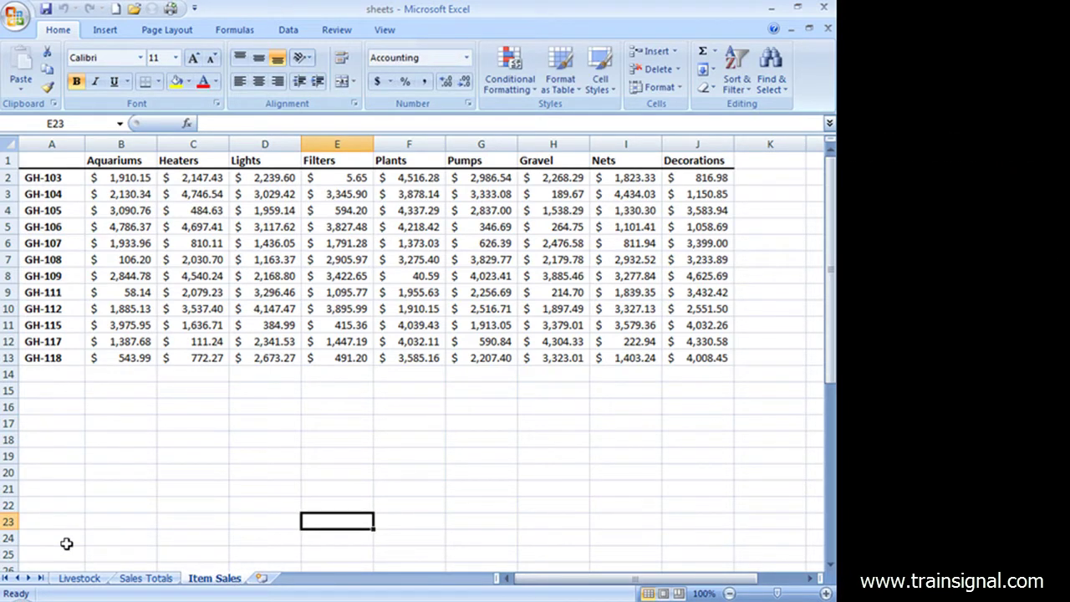
- Drag Livestock after Item Sales, then drag Item Sales to the front of the tabs
click(82, 578)
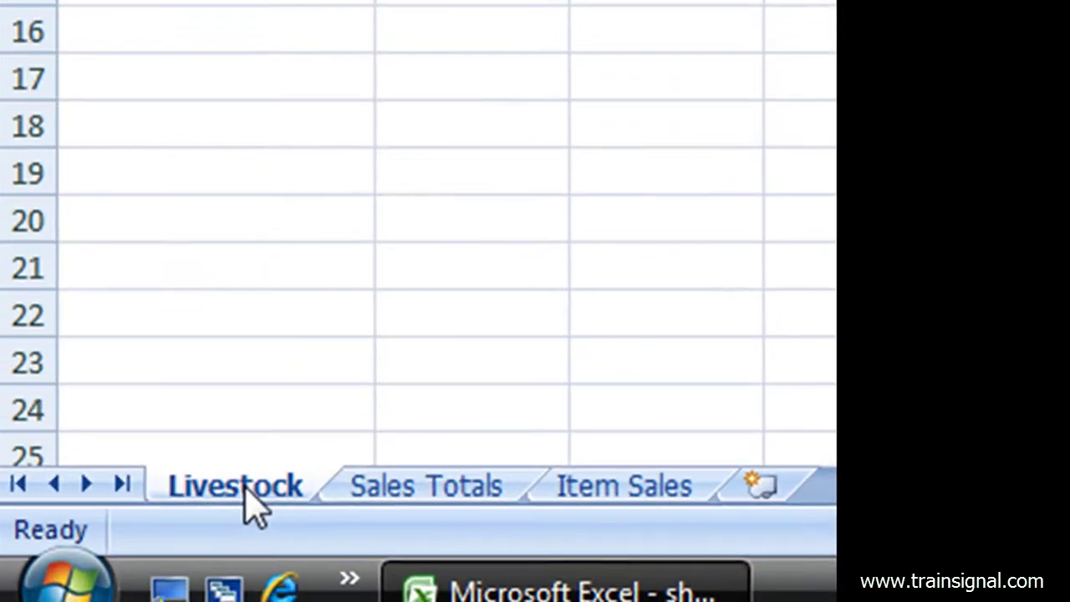
drag(83, 580, 82, 578)
drag(247, 489, 770, 468)
drag(771, 468, 771, 471)
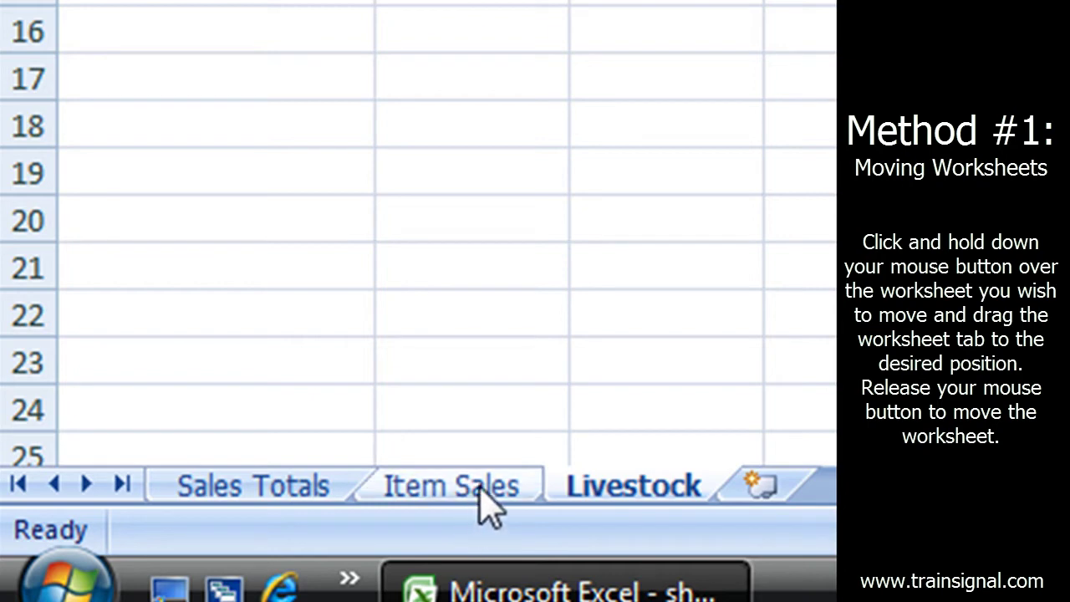
mouse_move(481, 489)
mouse_down()
mouse_move(485, 476)
mouse_move(410, 385)
mouse_move(294, 370)
mouse_up()
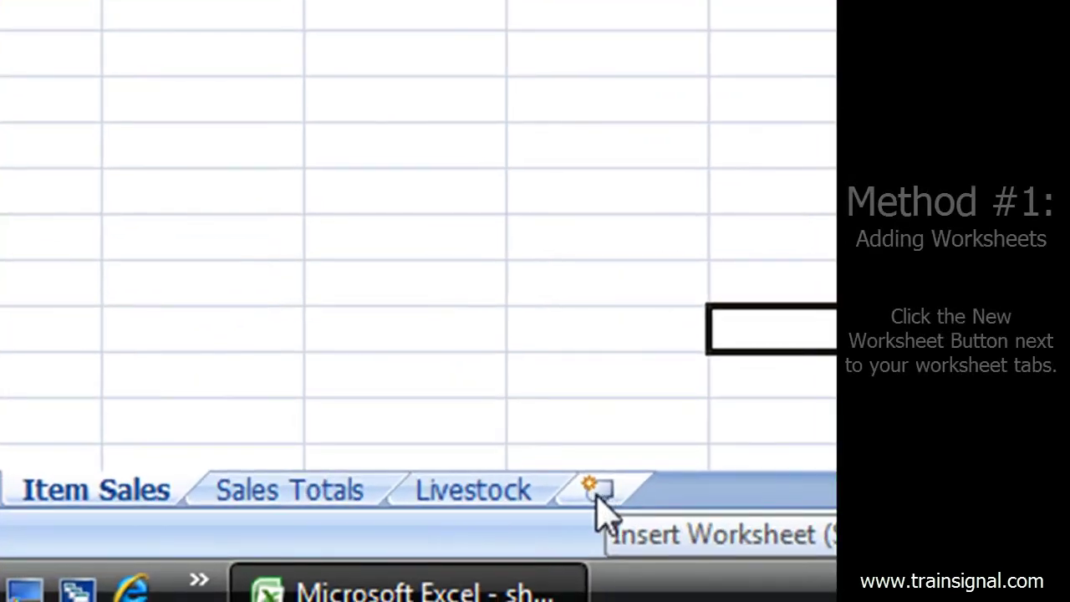
- Insert two blank worksheets, Sheet1 and Sheet2, using the Insert Worksheet button and Home > Insert > Insert Sheet
click(596, 493)
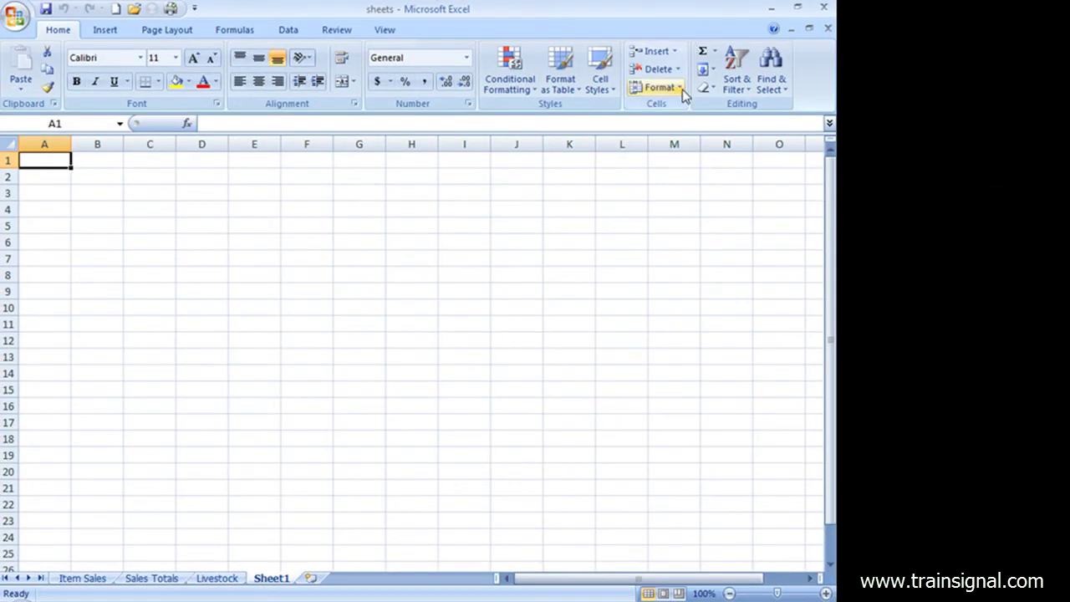
click(676, 52)
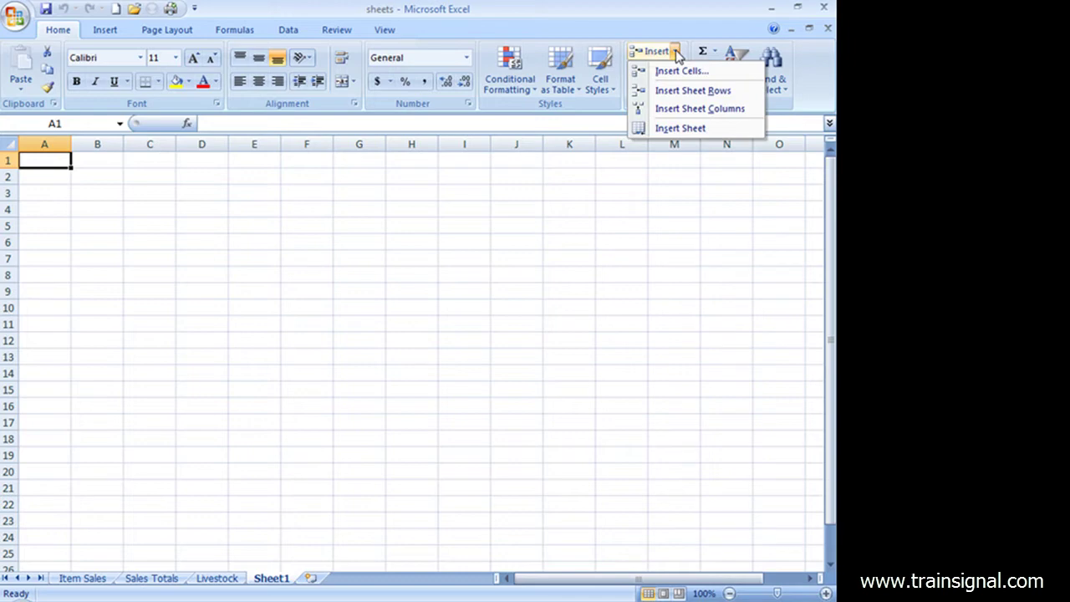
click(680, 128)
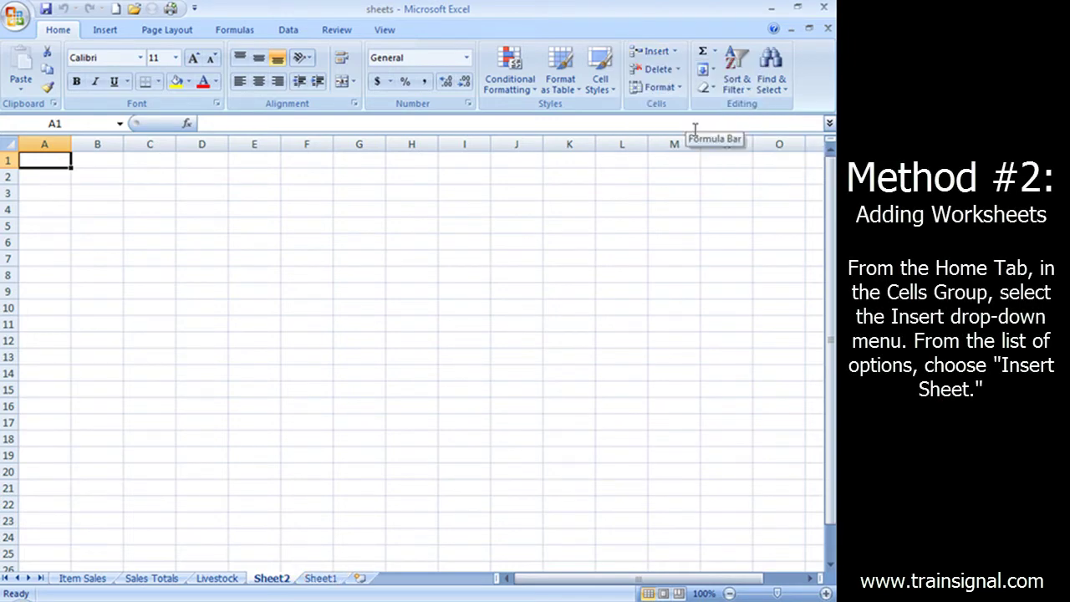
- Delete the blank Sheet1 from its tab menu and Sheet2 via Home > Delete > Delete Sheet
right_click(323, 579)
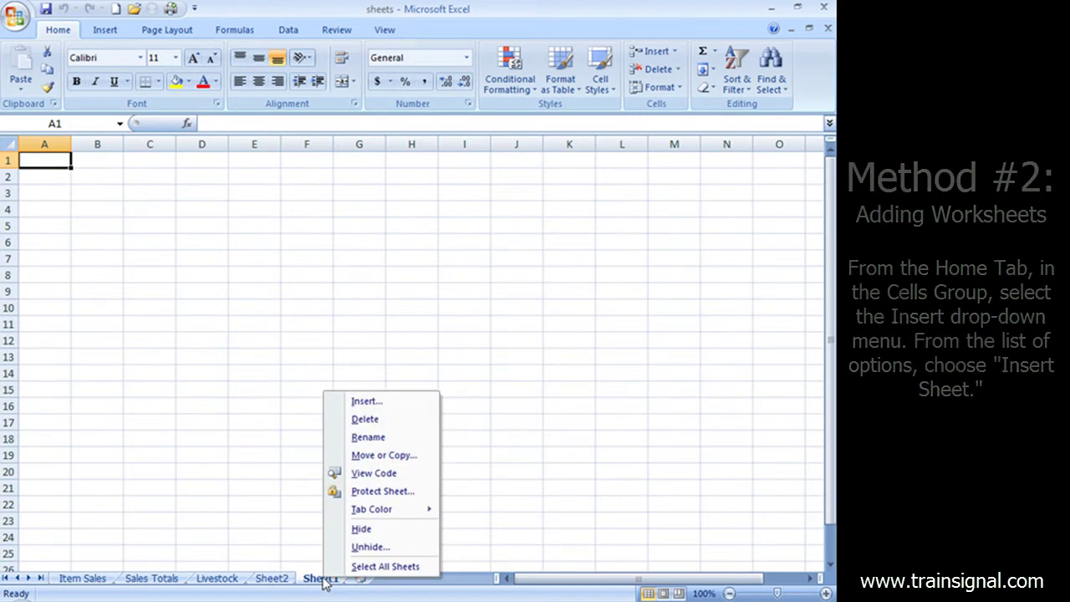
click(373, 420)
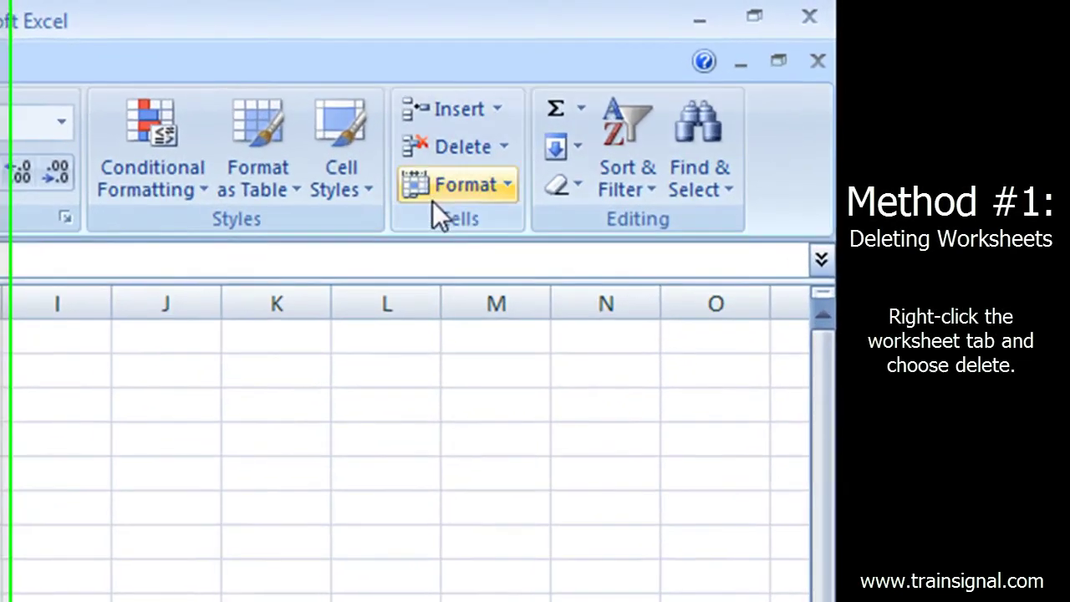
click(502, 147)
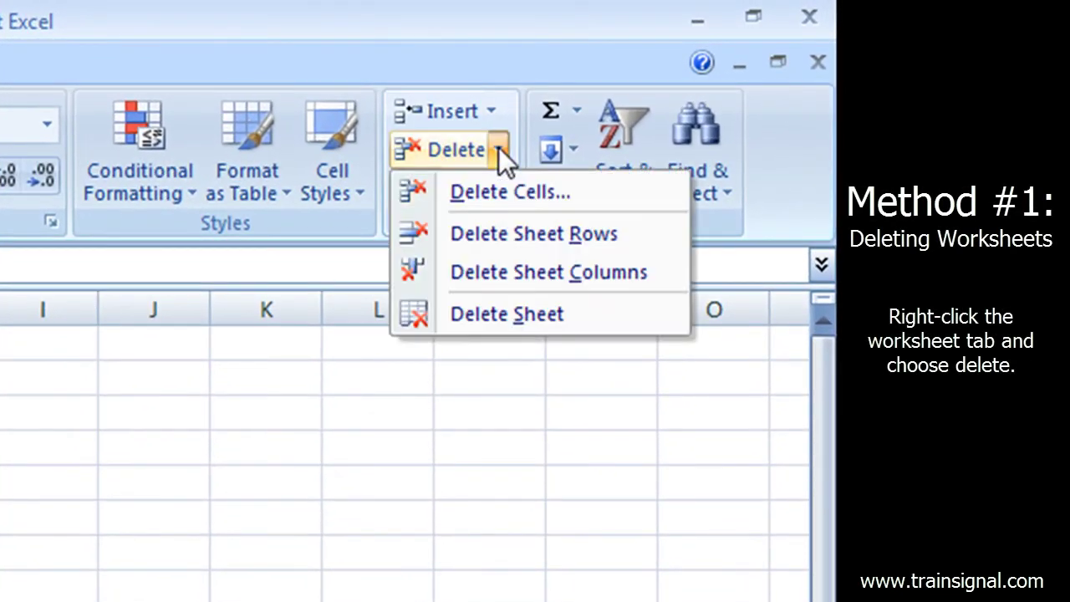
click(519, 310)
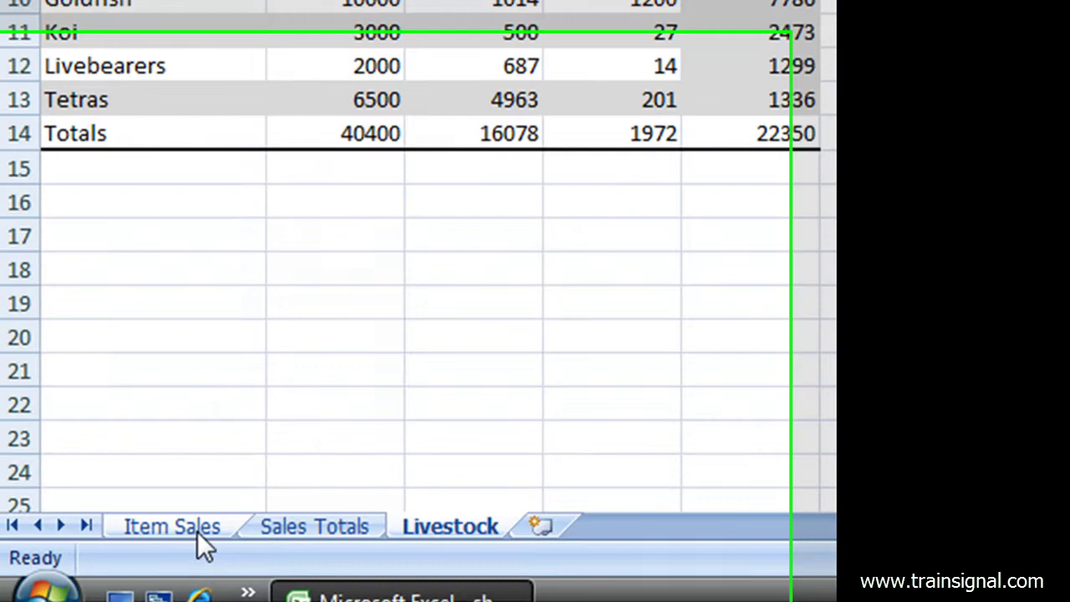
- Colour the Item Sales tab dark blue and the Sales Totals tab red
right_click(92, 580)
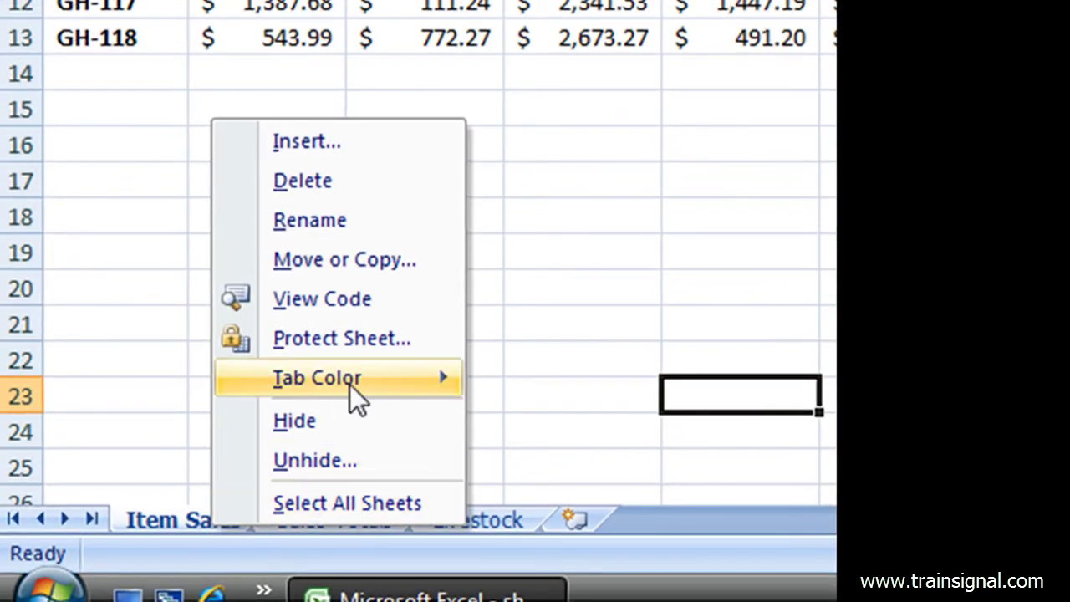
mouse_move(350, 383)
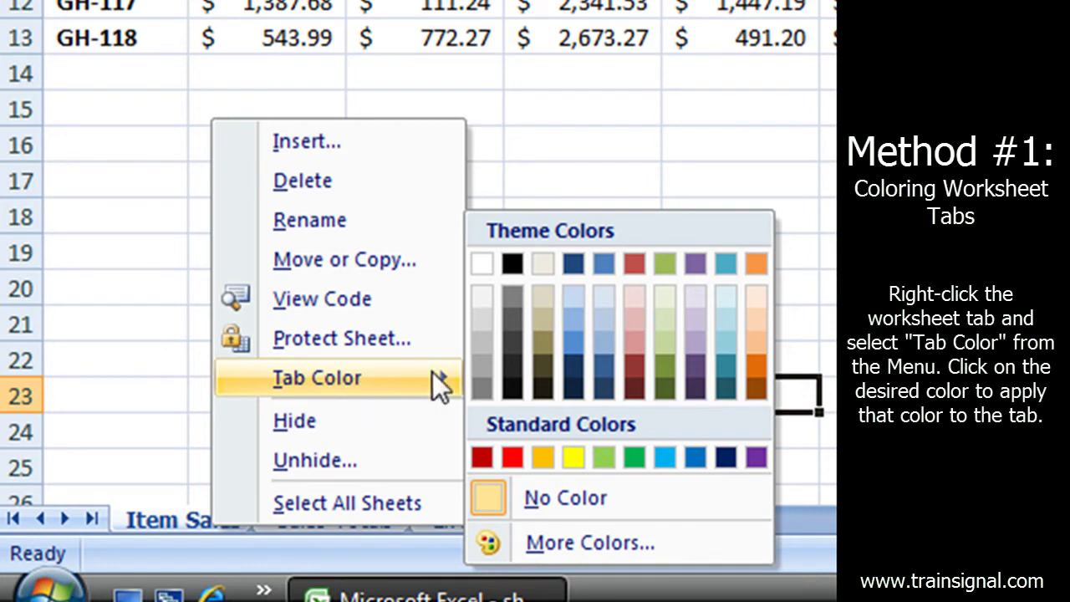
click(717, 460)
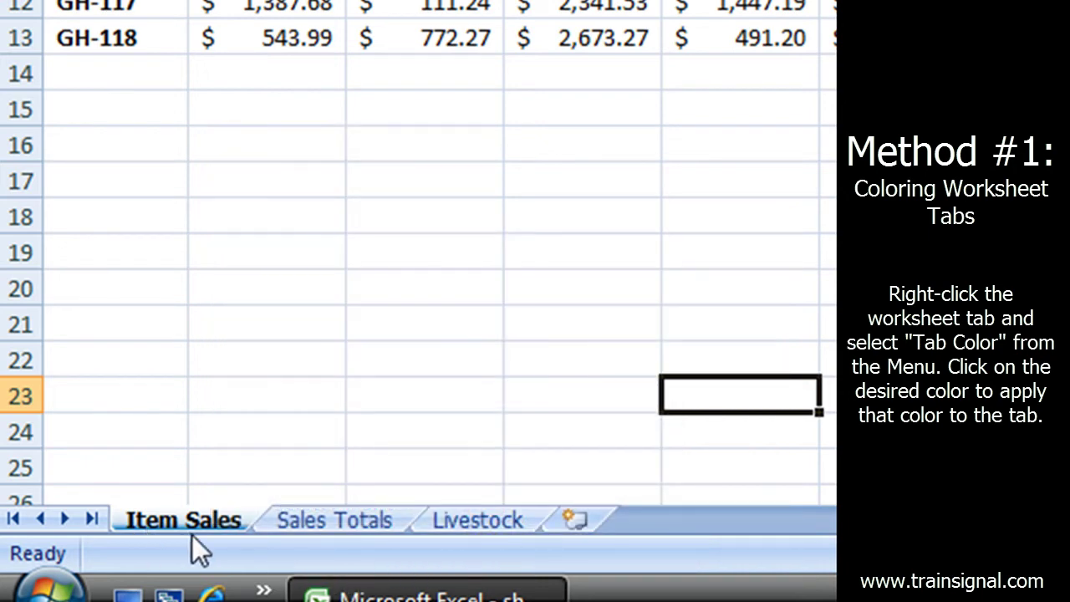
click(346, 525)
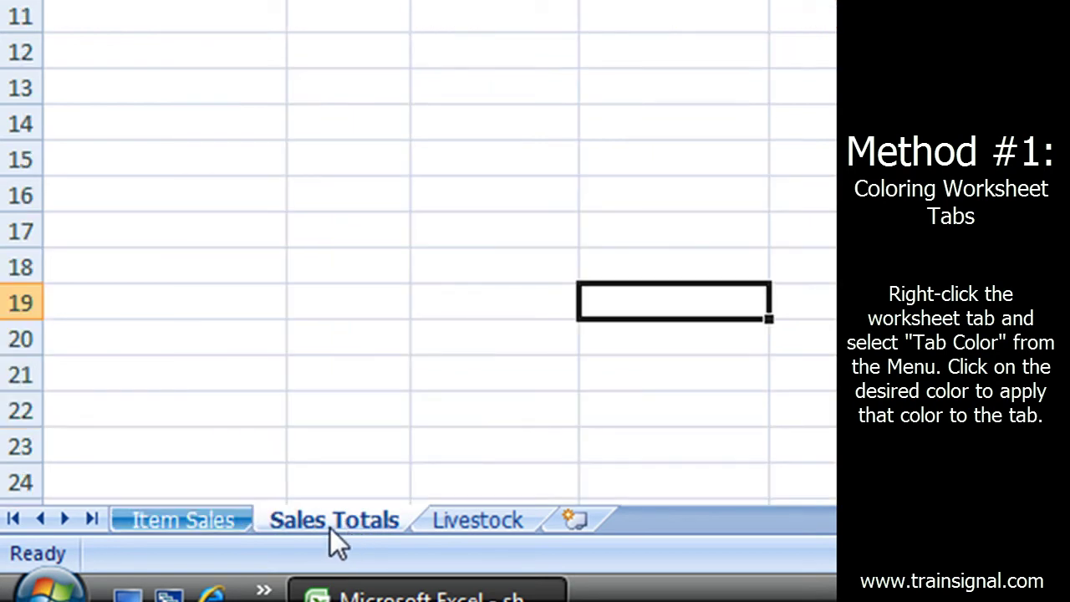
right_click(328, 525)
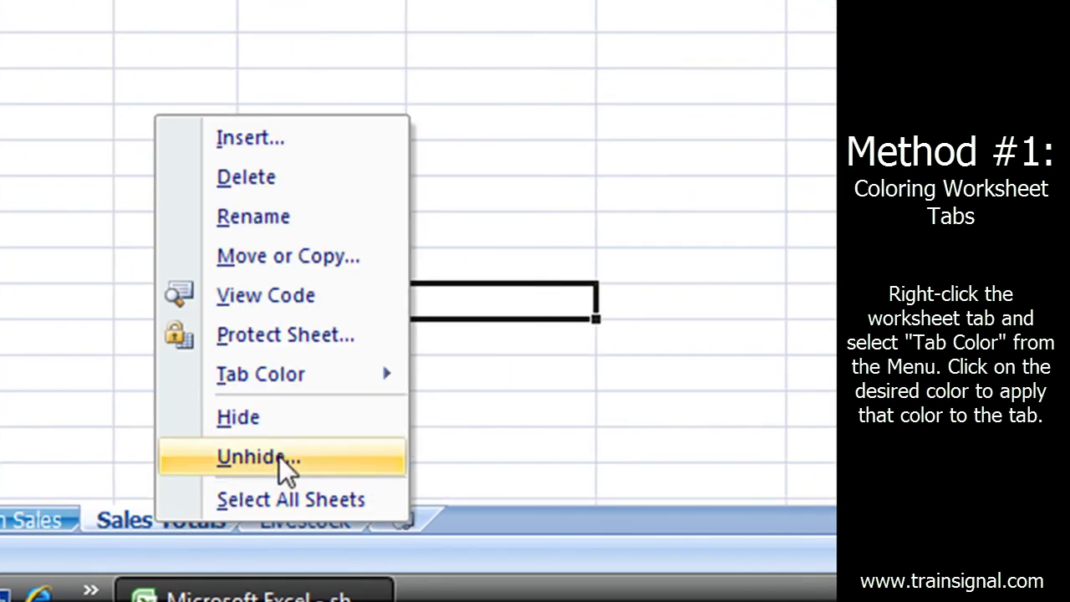
mouse_move(486, 371)
click(455, 456)
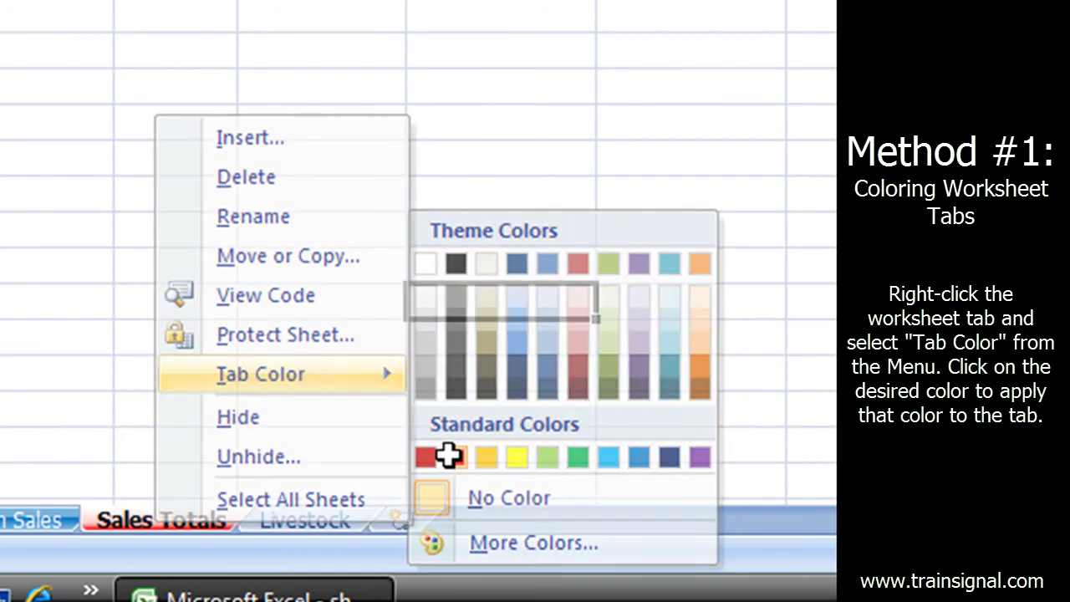
- Colour the Livestock tab green, then return to the Item Sales sheet
click(336, 525)
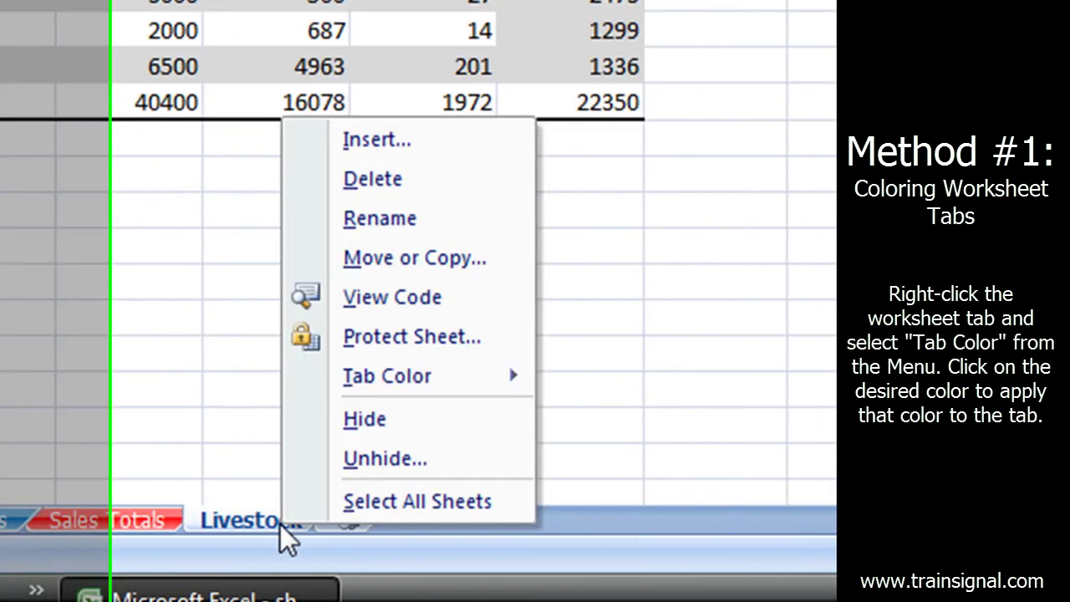
mouse_move(422, 377)
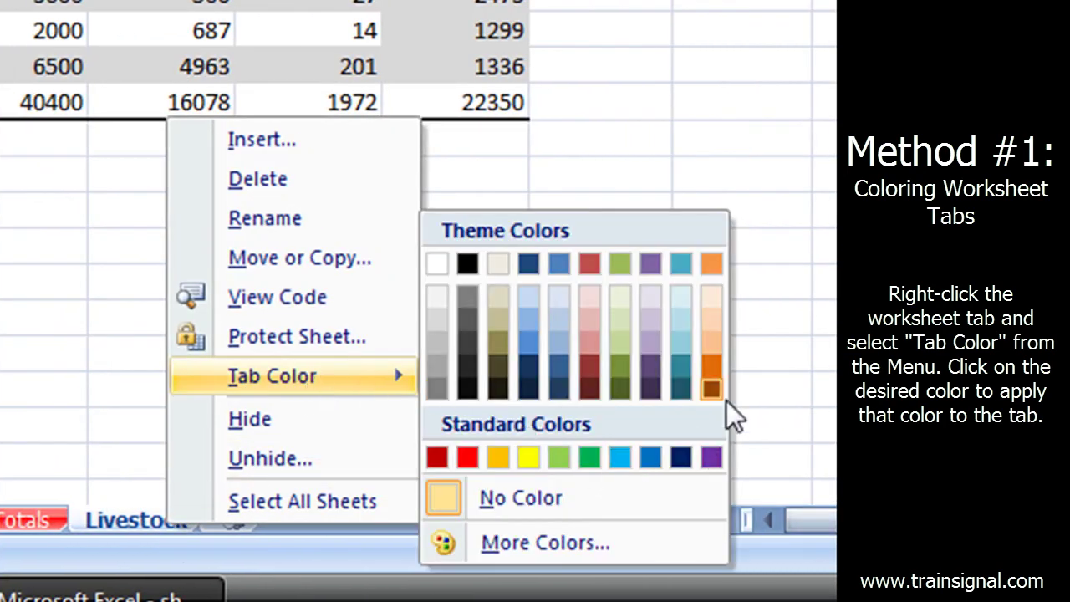
click(565, 458)
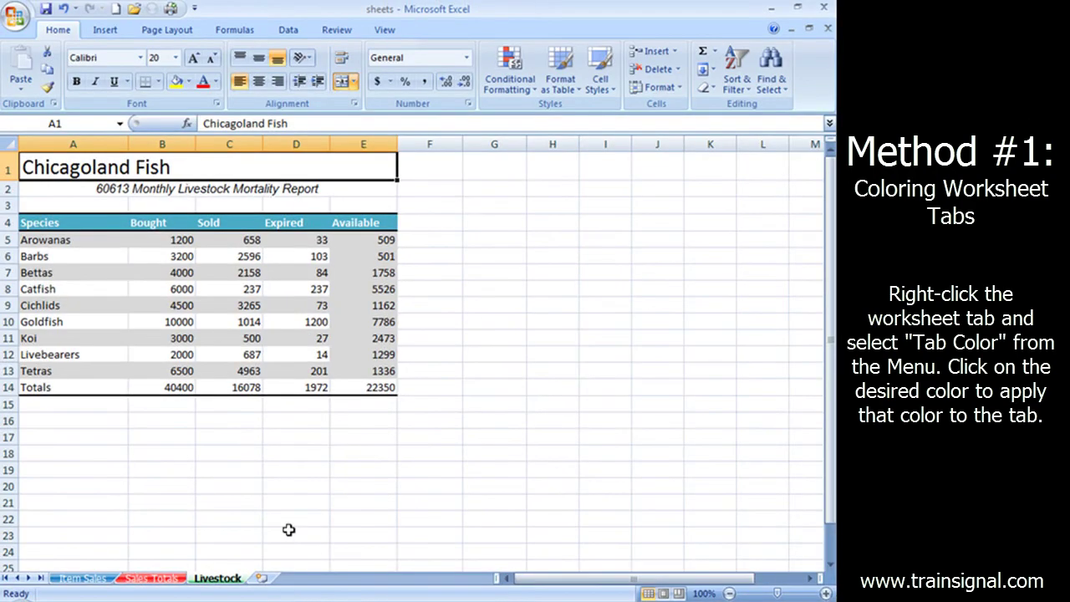
click(293, 521)
click(142, 575)
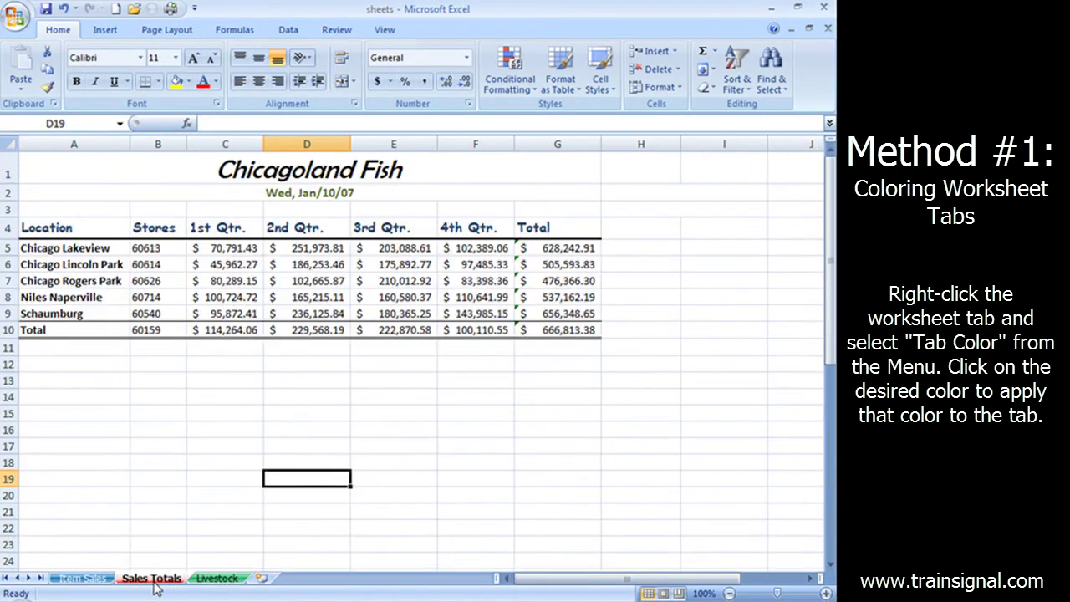
click(83, 578)
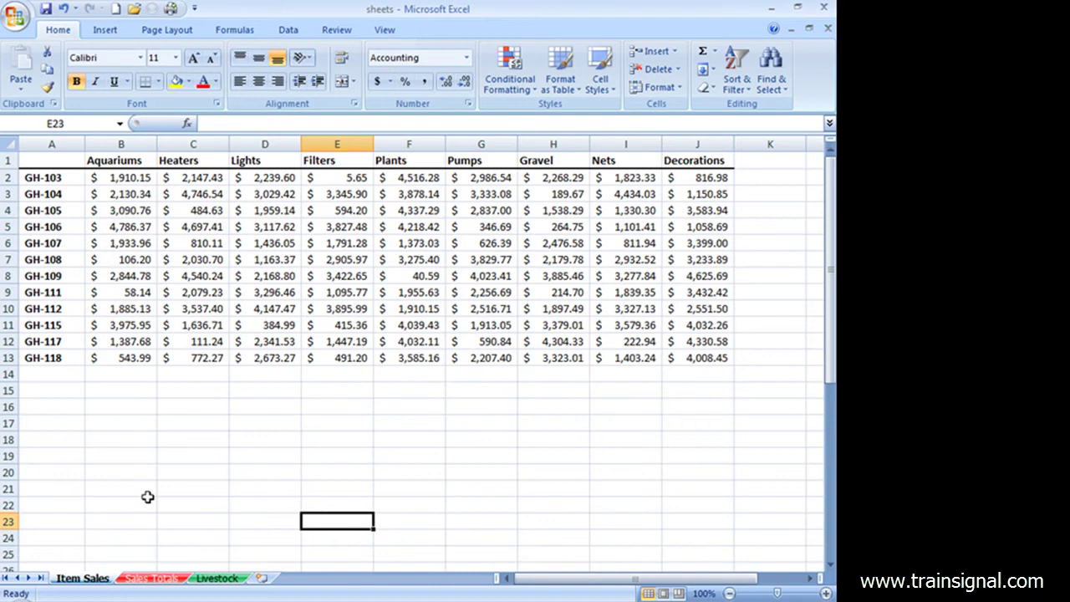